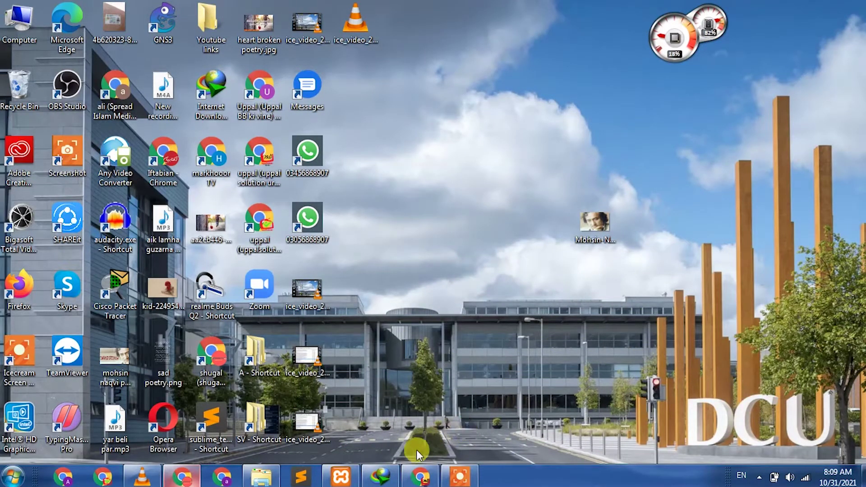
# Bring Internet Download Manager's main window to the front from the taskbar
pyautogui.click(383, 477)
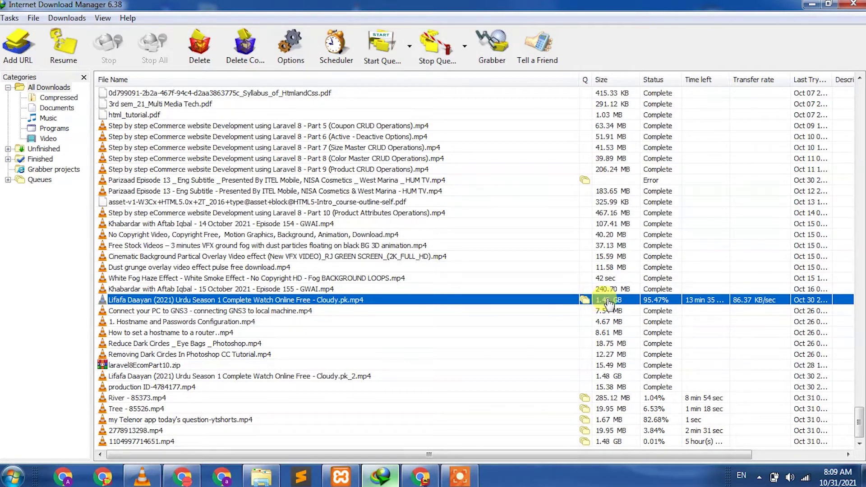
pyautogui.rightClick(661, 303)
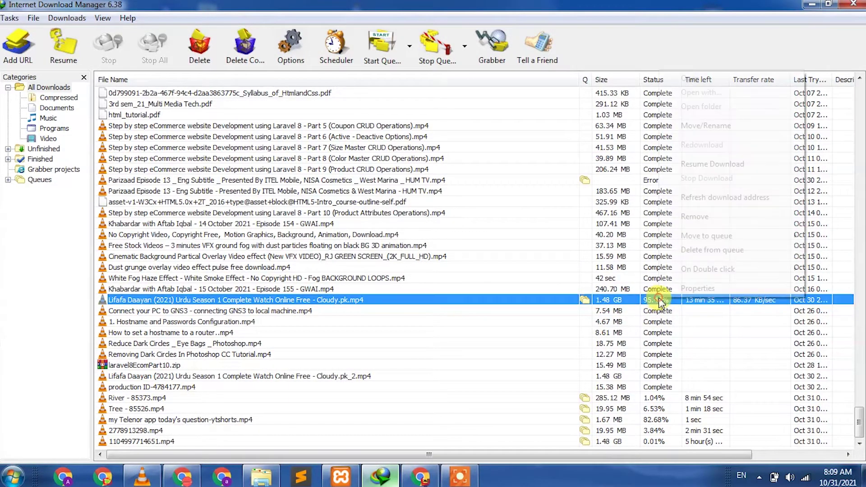
pyautogui.click(748, 165)
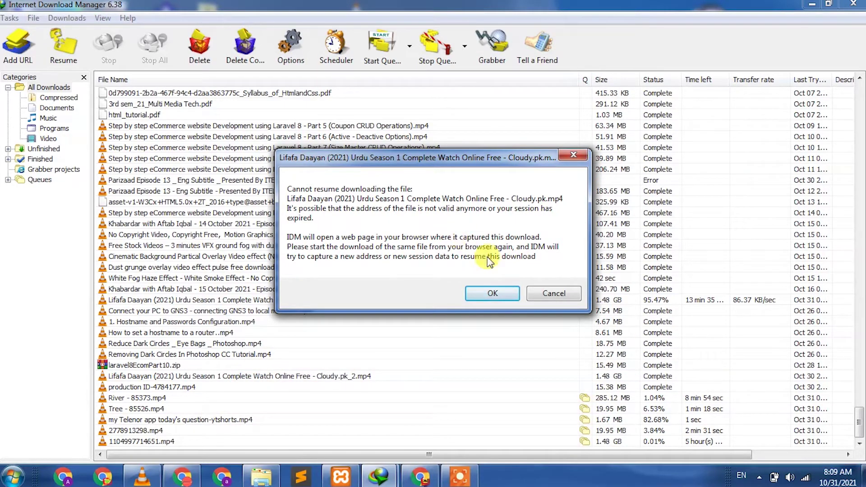
pyautogui.click(537, 294)
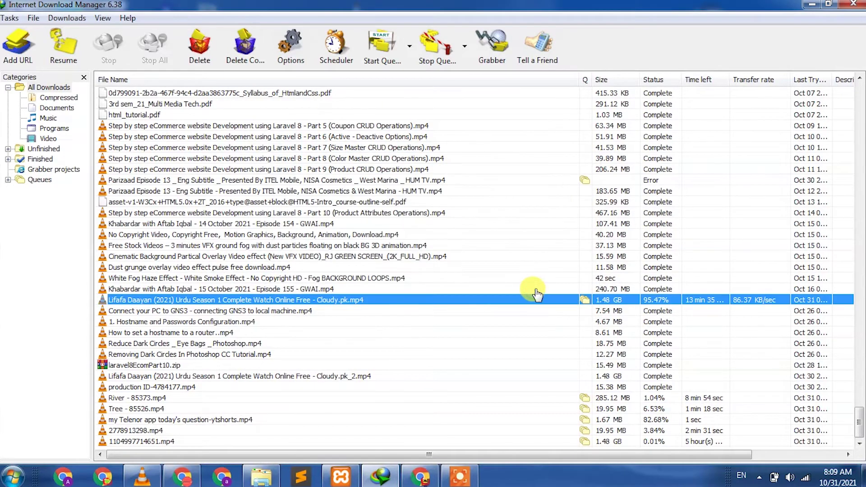
pyautogui.click(573, 300)
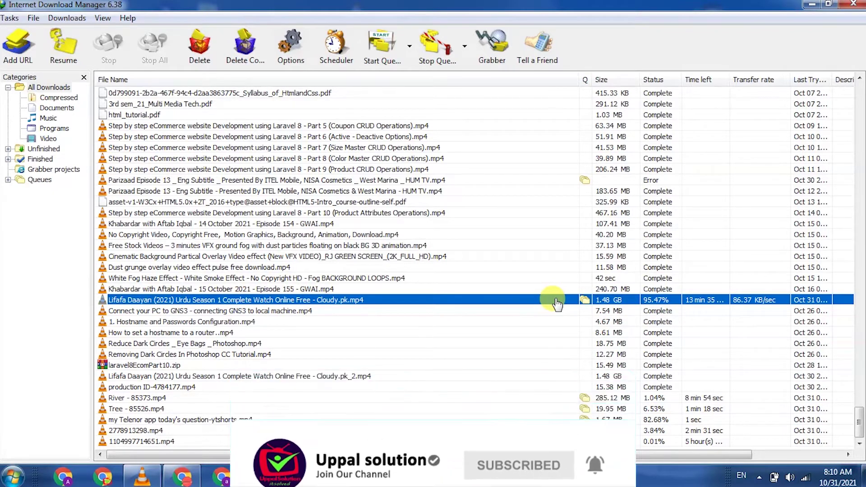
# Bring up the context menu for the 1.48 GB Lifafa Daayan download paused at 95.47%
pyautogui.rightClick(527, 305)
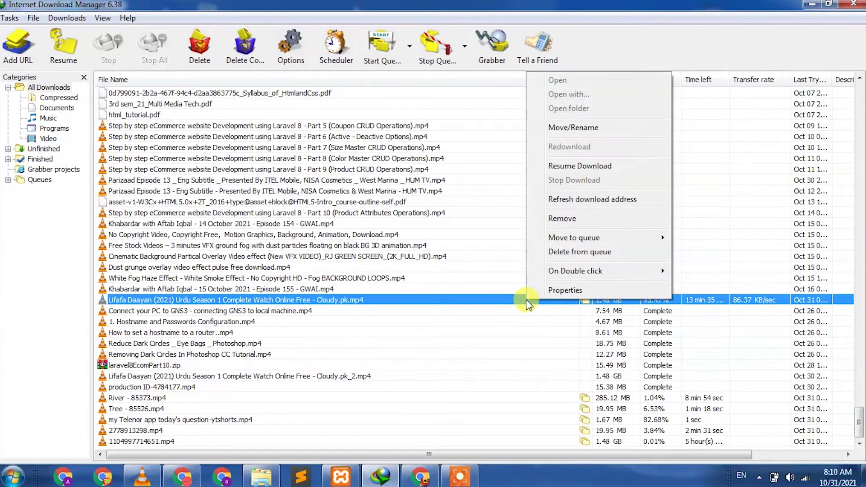
# Open the Lifafa Daayan download's Properties and select its whole Address URL
pyautogui.click(548, 290)
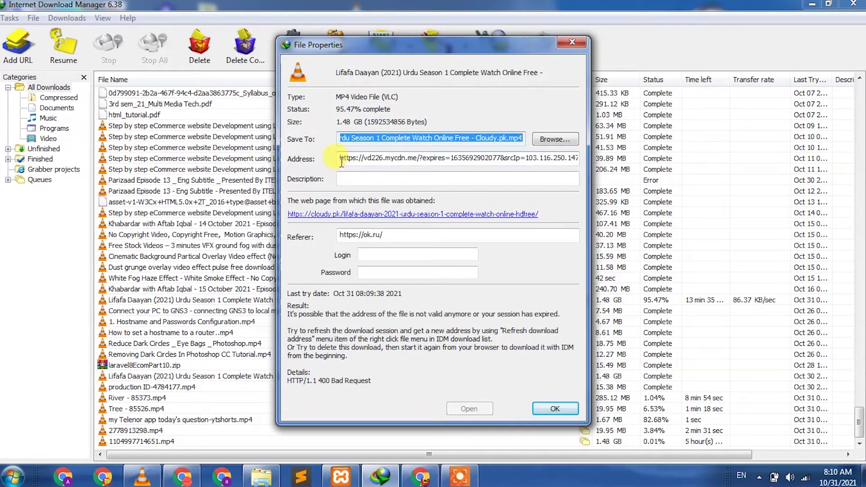
pyautogui.moveTo(345, 157); pyautogui.dragTo(530, 169)
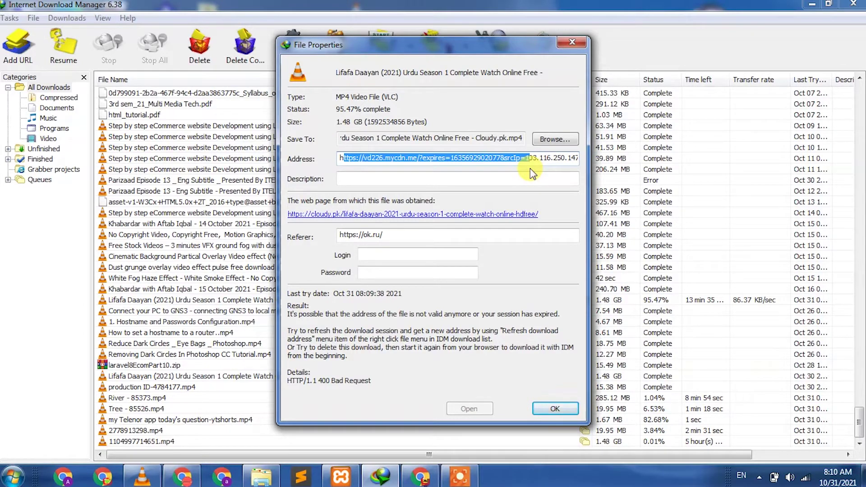
pyautogui.hotkey('ctrl', 'a')
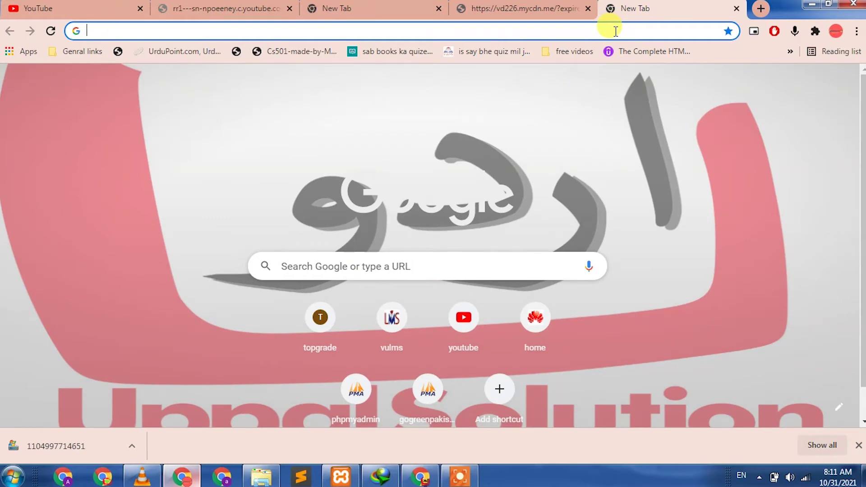
# Load the copied mycdn.me link in Chrome, resume the existing file, then pause the recaptured download
pyautogui.hotkey('ctrl', 'v')
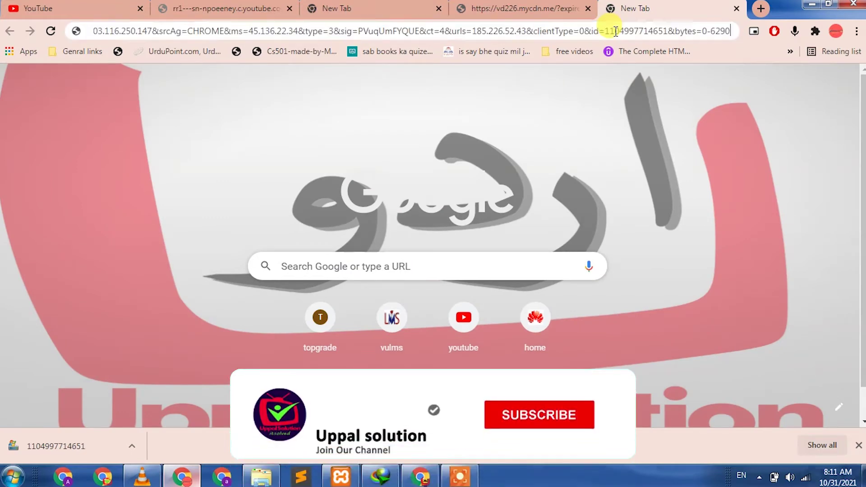
pyautogui.press('Return')
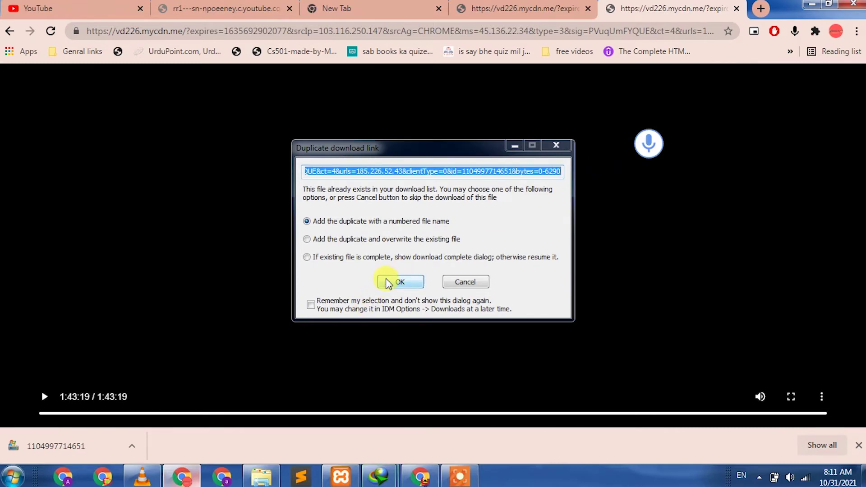
pyautogui.click(368, 261)
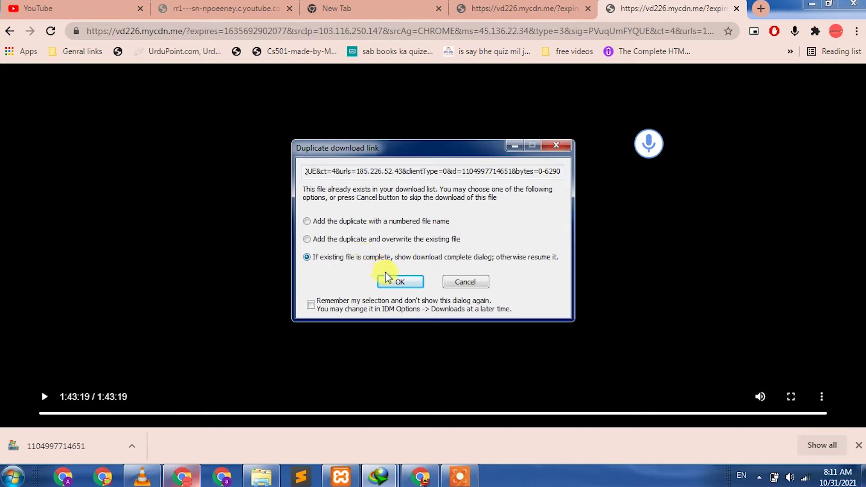
pyautogui.click(398, 282)
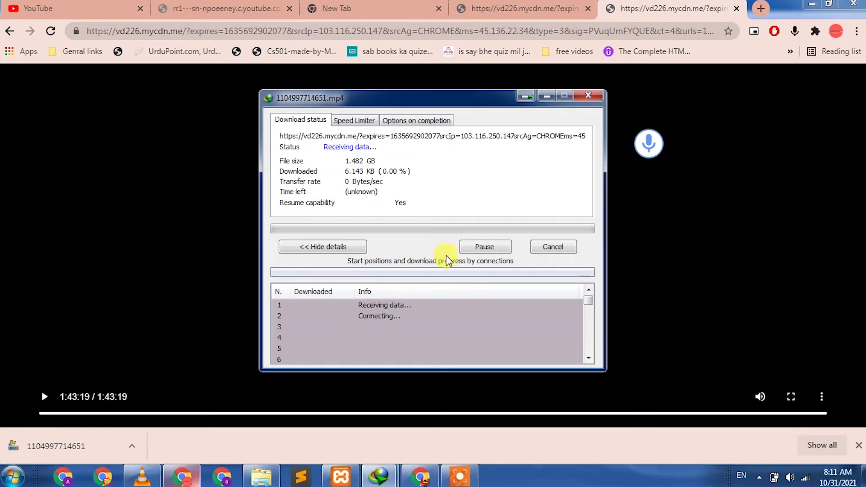
pyautogui.click(474, 249)
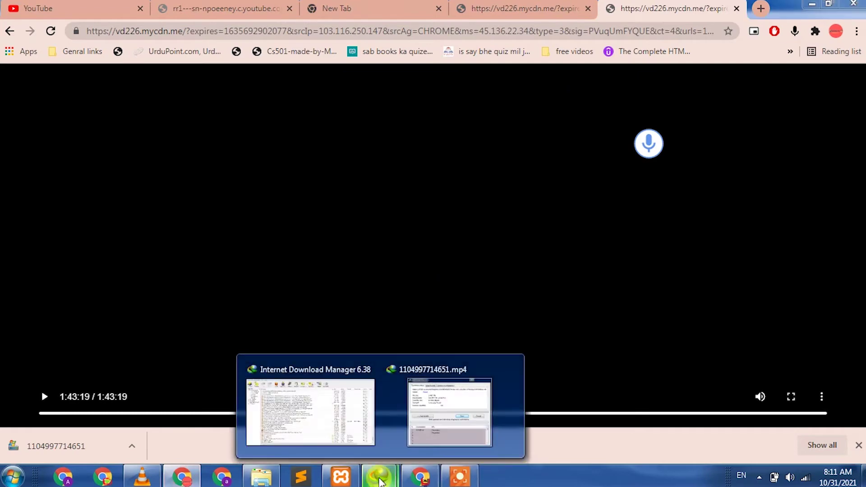
pyautogui.click(325, 431)
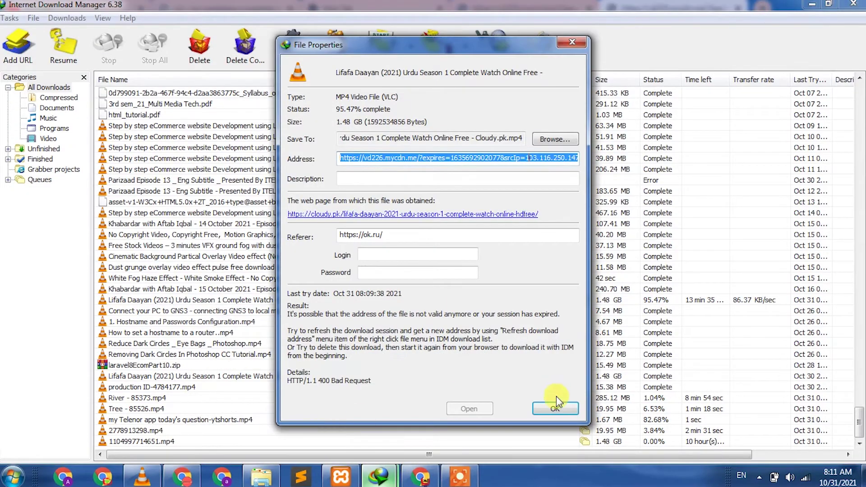
pyautogui.click(554, 409)
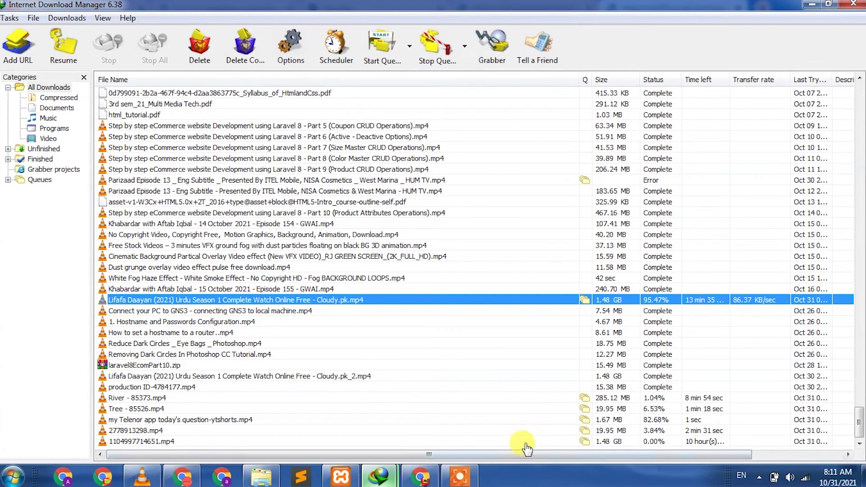
pyautogui.click(479, 441)
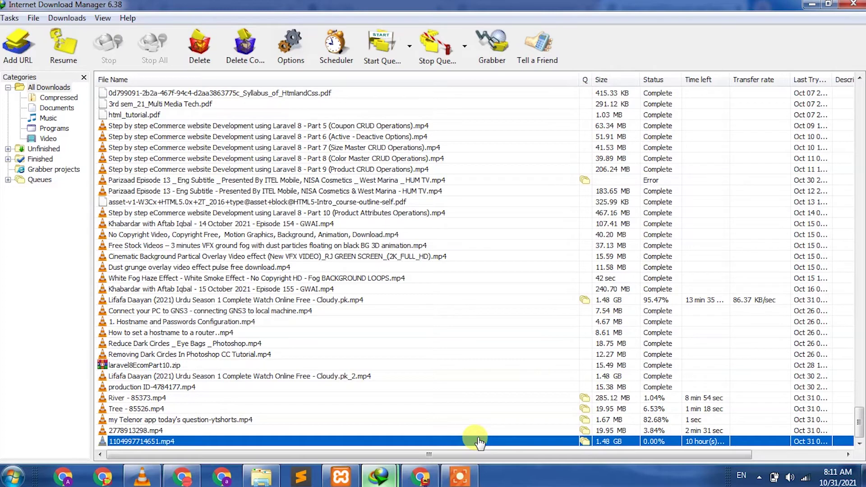
pyautogui.rightClick(479, 441)
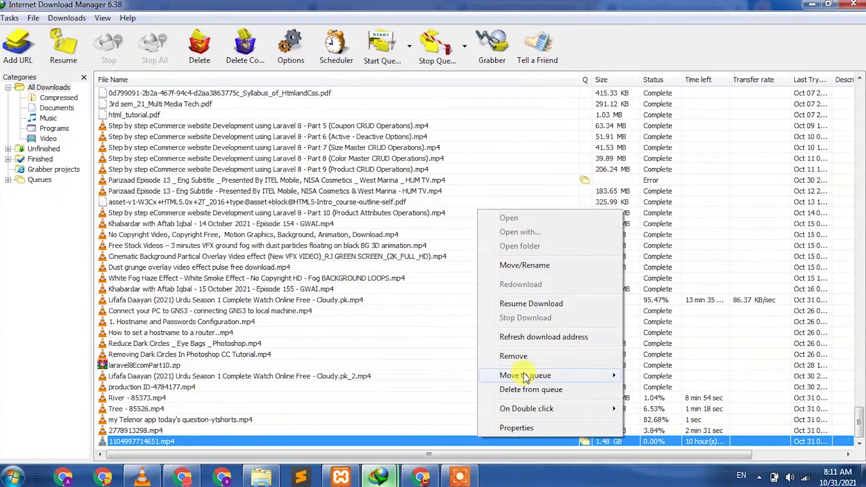
pyautogui.moveTo(533, 379)
pyautogui.click(521, 430)
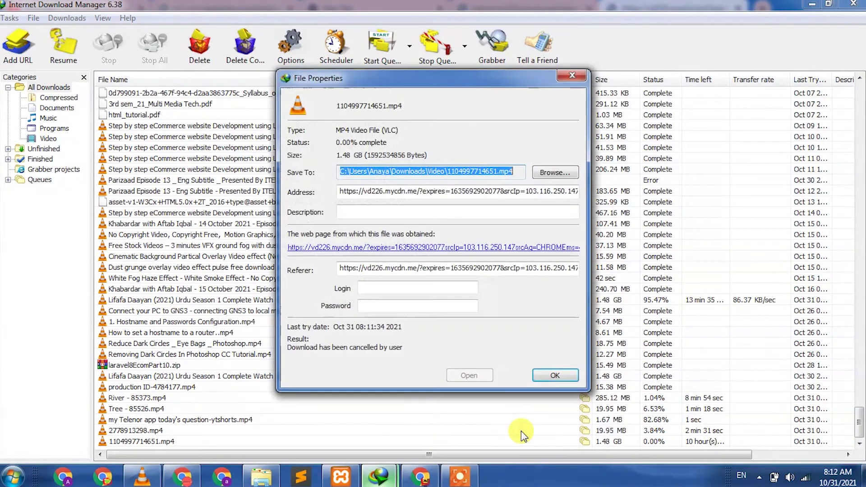
pyautogui.click(414, 191)
pyautogui.doubleClick(414, 192)
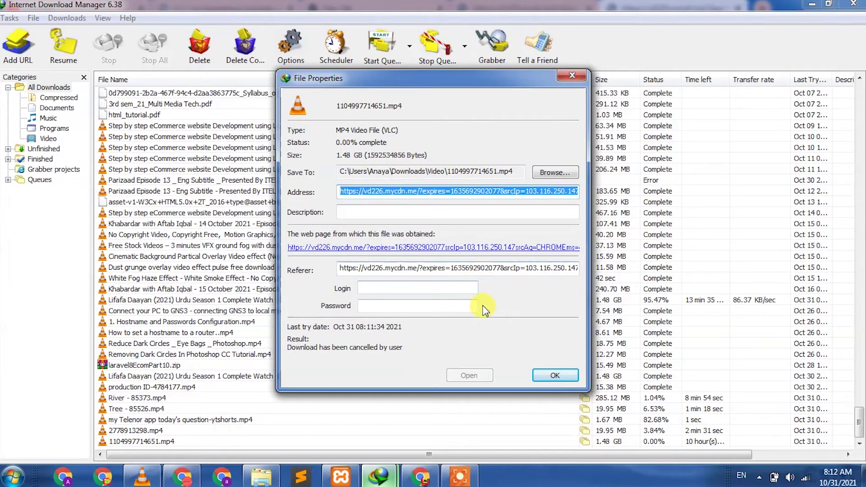
pyautogui.click(547, 377)
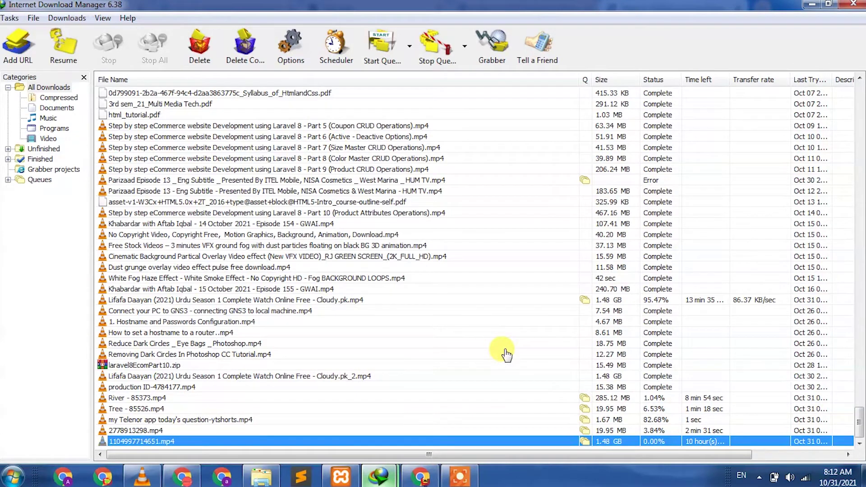
# Swap the 95.47% Lifafa Daayan download's expired Address for the pasted fresh link and save
pyautogui.click(369, 299)
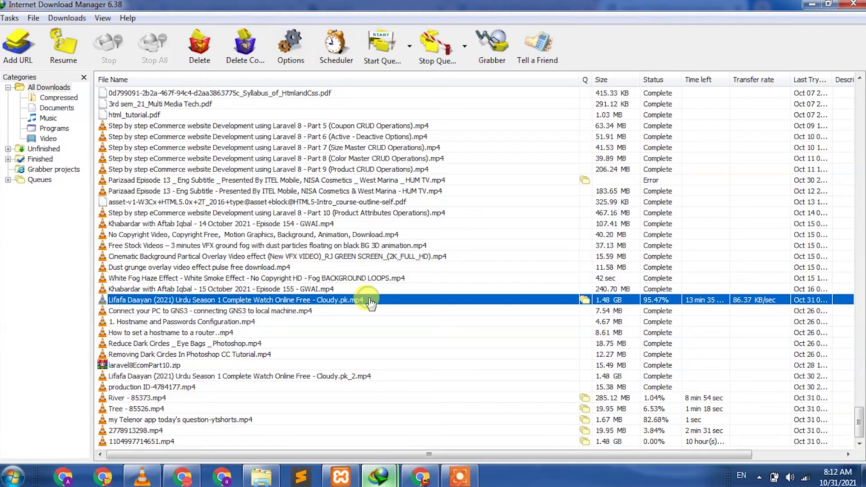
pyautogui.rightClick(650, 299)
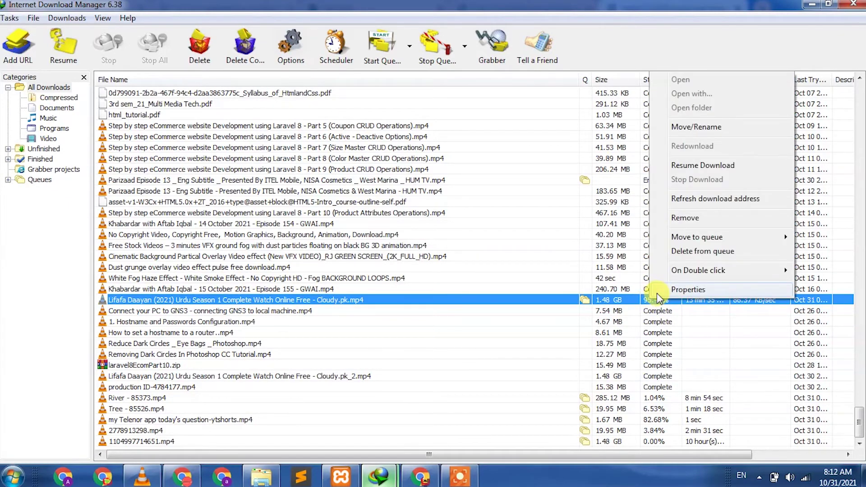
pyautogui.click(671, 289)
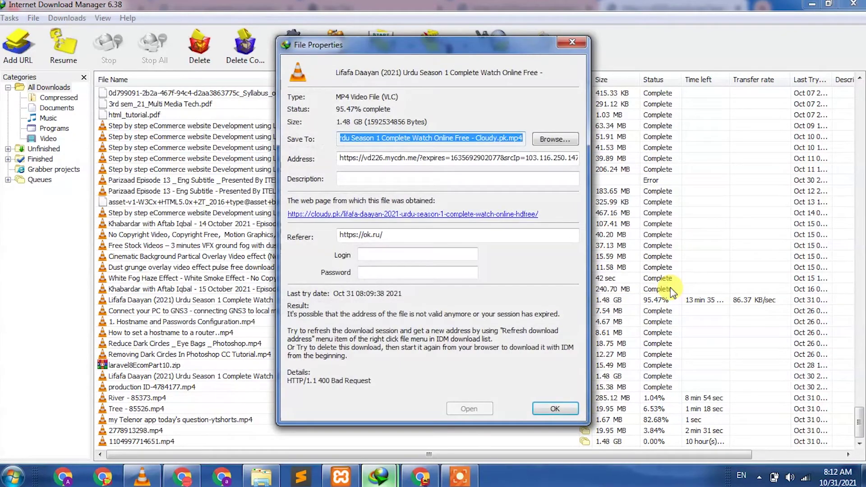
pyautogui.click(450, 159)
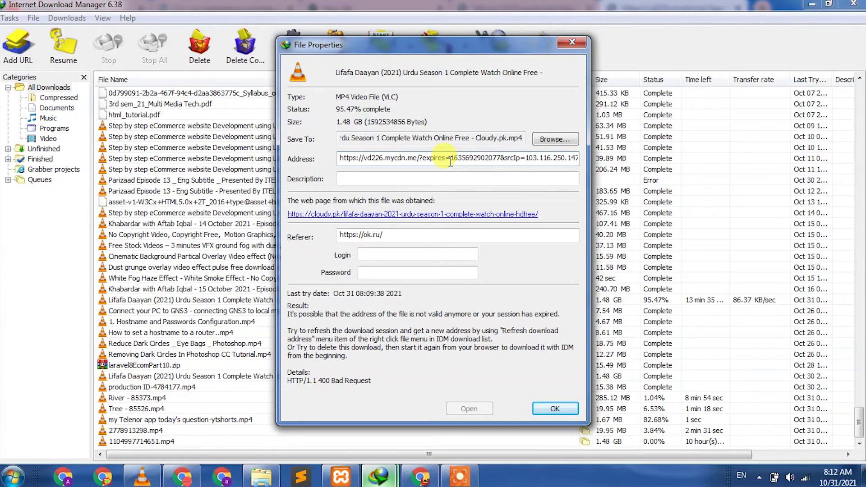
pyautogui.doubleClick(449, 160)
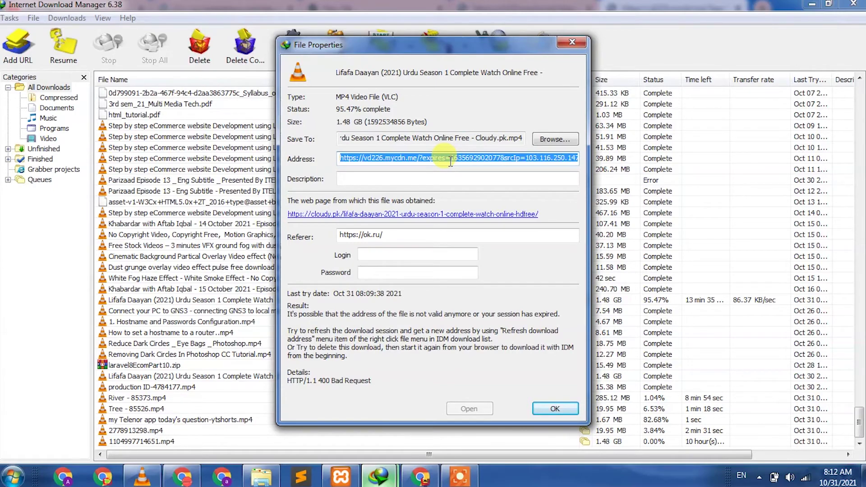
pyautogui.press('BackSpace')
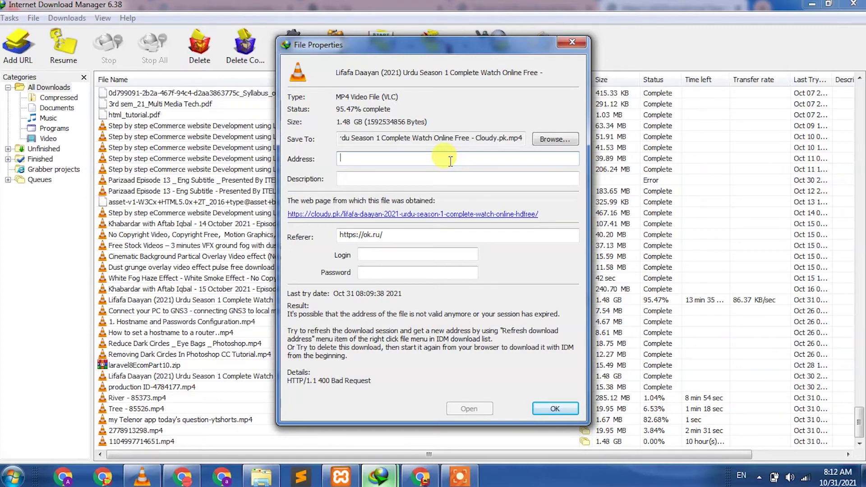
pyautogui.hotkey('ctrl', 'v')
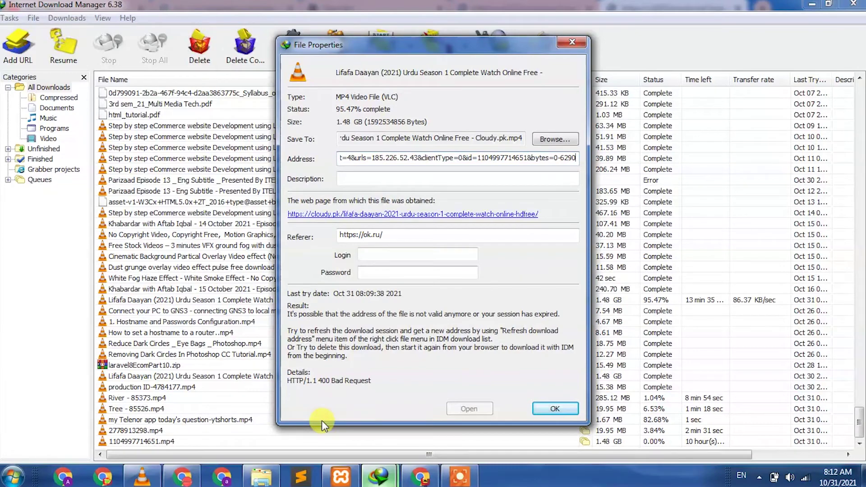
pyautogui.click(544, 413)
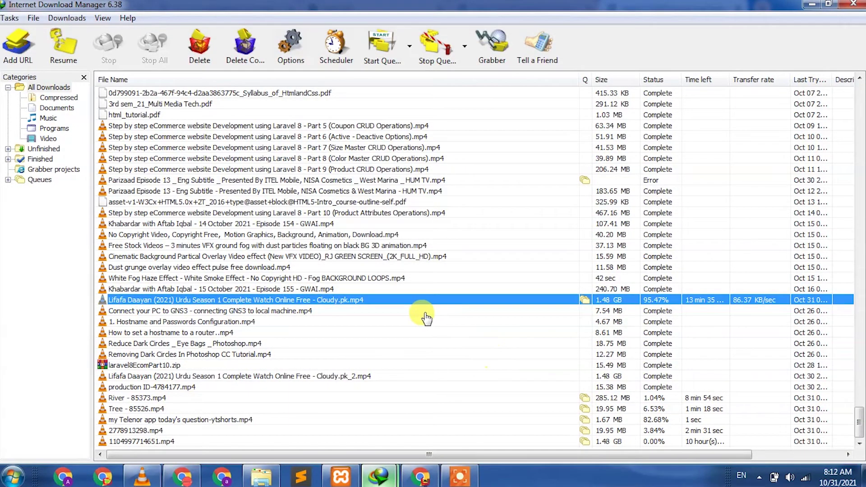
# Resume the Lifafa Daayan download from the context menu so it continues from 95.47%
pyautogui.click(390, 306)
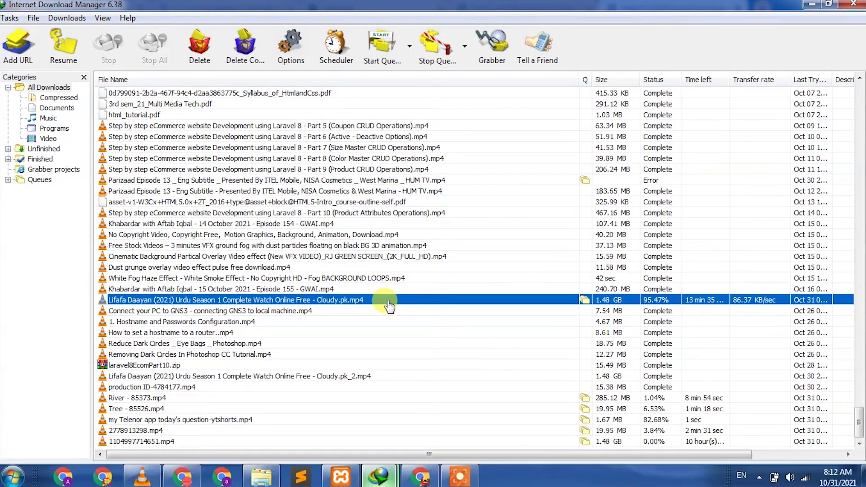
pyautogui.rightClick(389, 305)
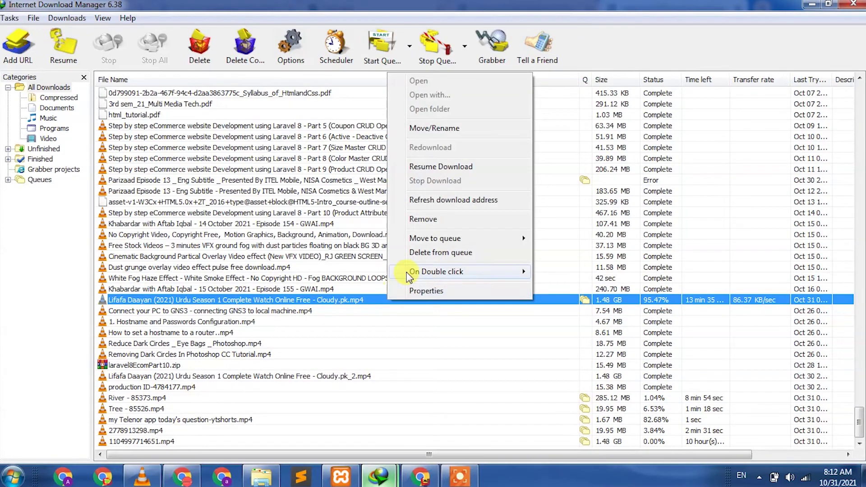
pyautogui.click(469, 175)
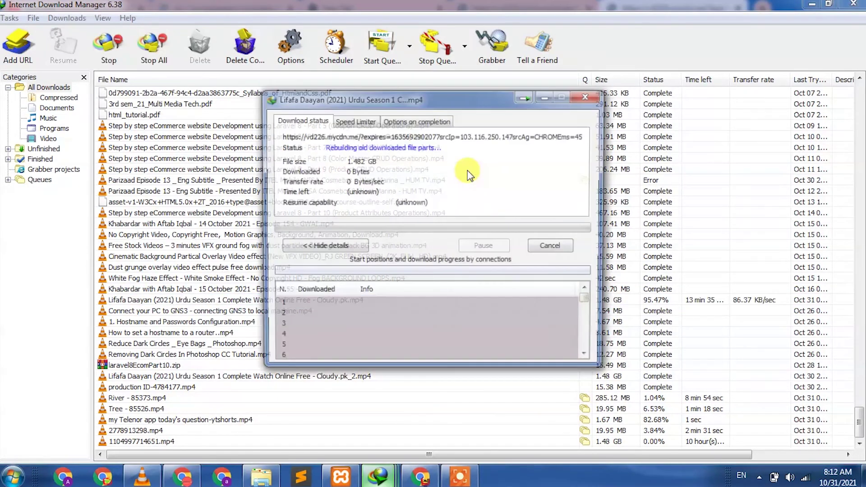